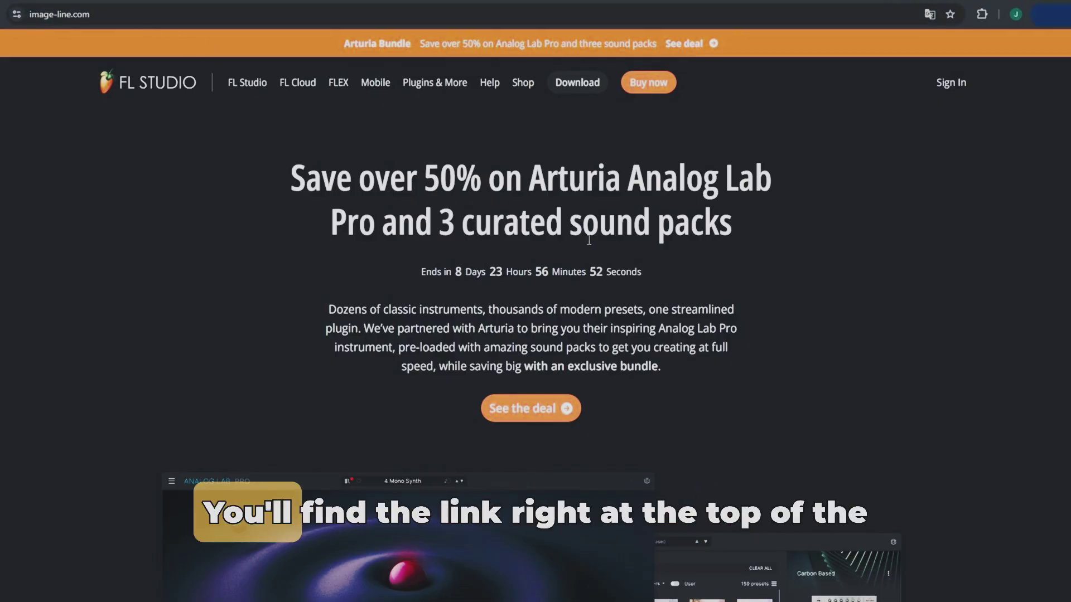
scroll(626, 274, "down", 1)
scroll(634, 275, "down", 3)
scroll(634, 275, "down", 3)
scroll(634, 276, "down", 2)
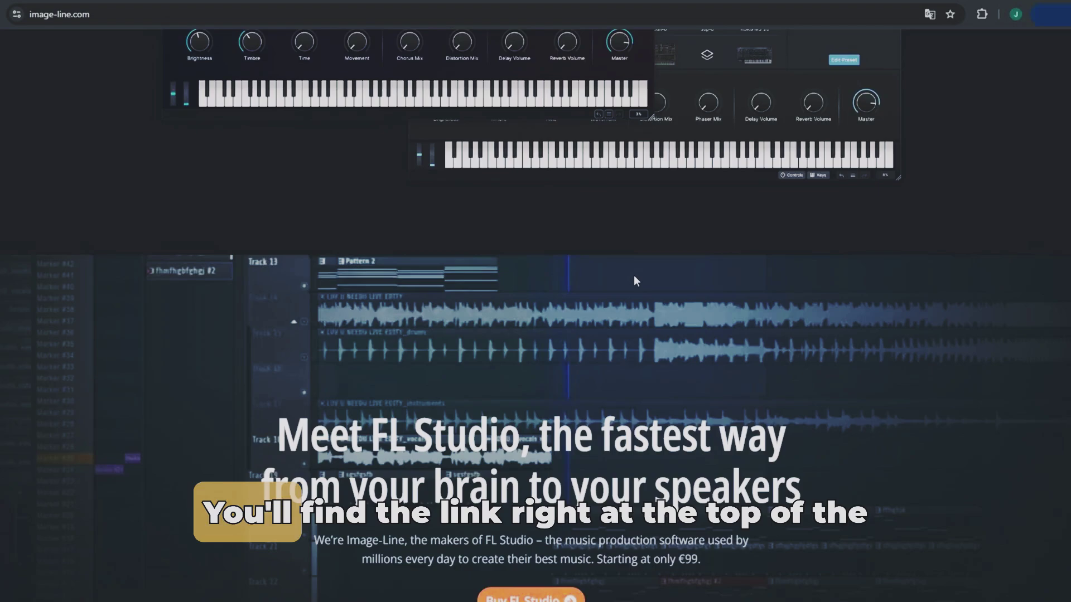
scroll(633, 275, "down", 3)
scroll(633, 275, "down", 2)
scroll(633, 276, "down", 3)
scroll(636, 281, "down", 1)
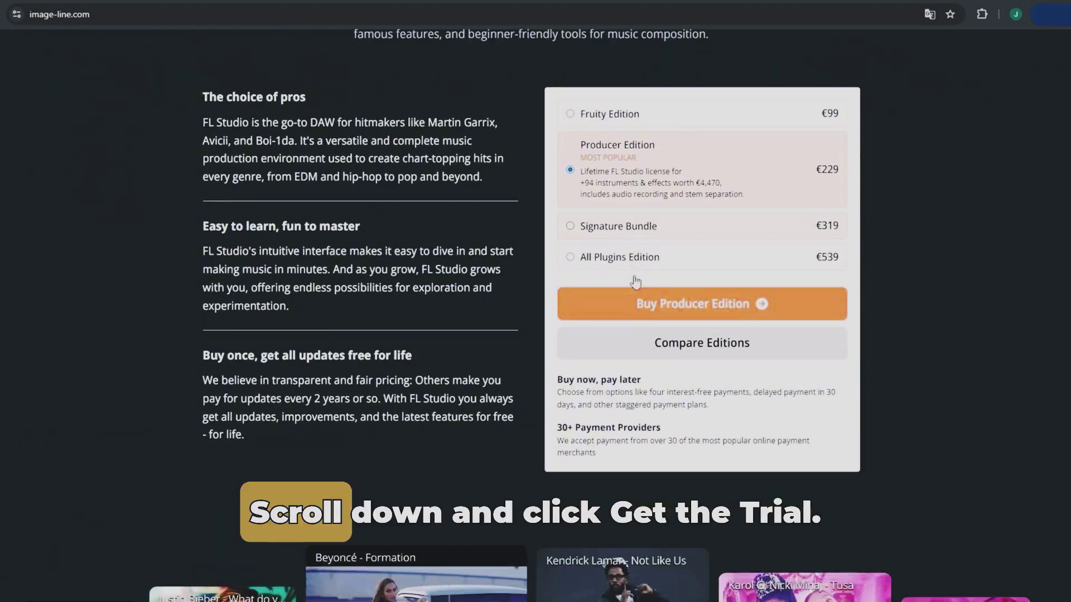
scroll(635, 282, "down", 10)
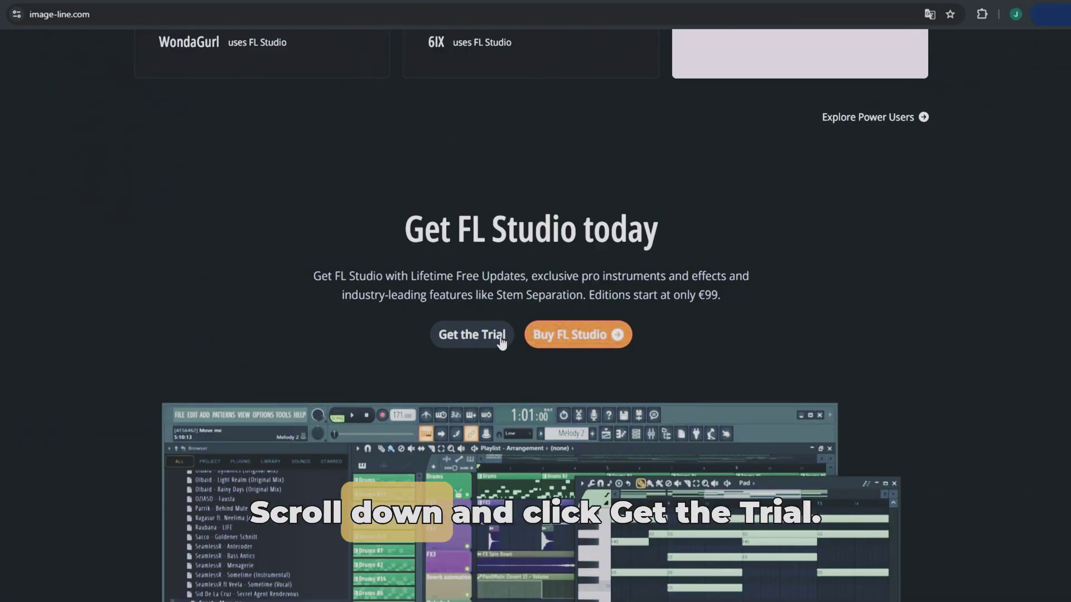
- Download the FL Studio 2024 Windows trial installer (24.2.2.4597) from image-line.com and run it
left_click(469, 337)
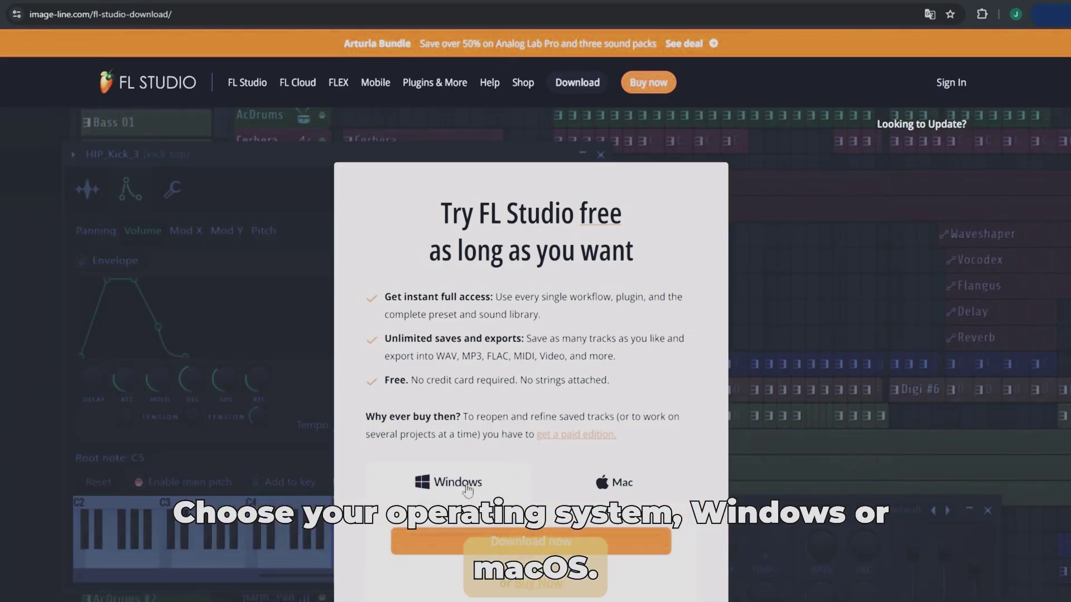
scroll(502, 486, "down", 5)
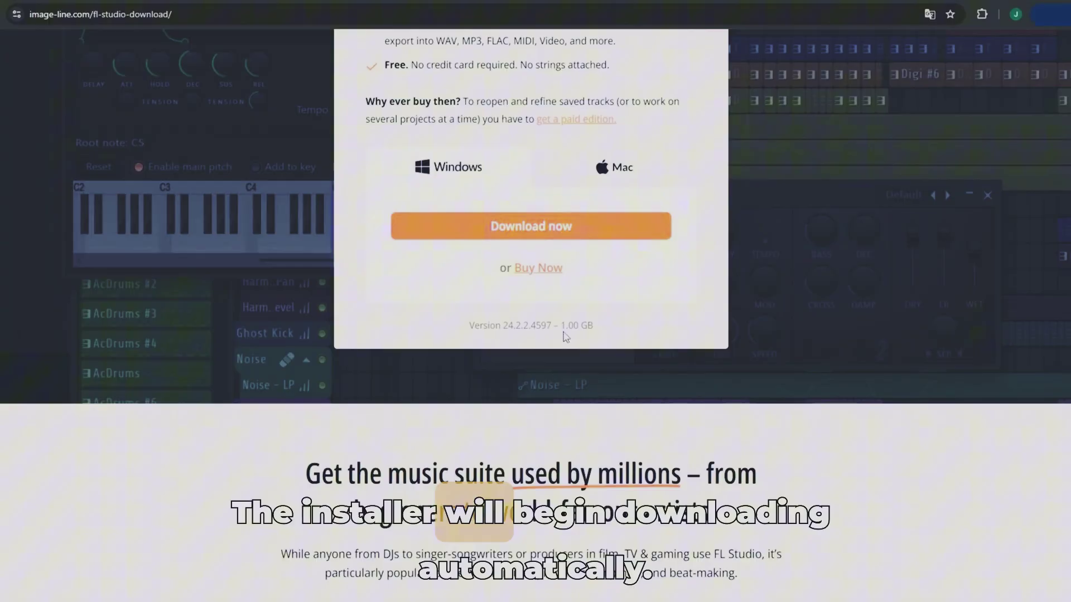
scroll(562, 335, "up", 4)
left_click(548, 477)
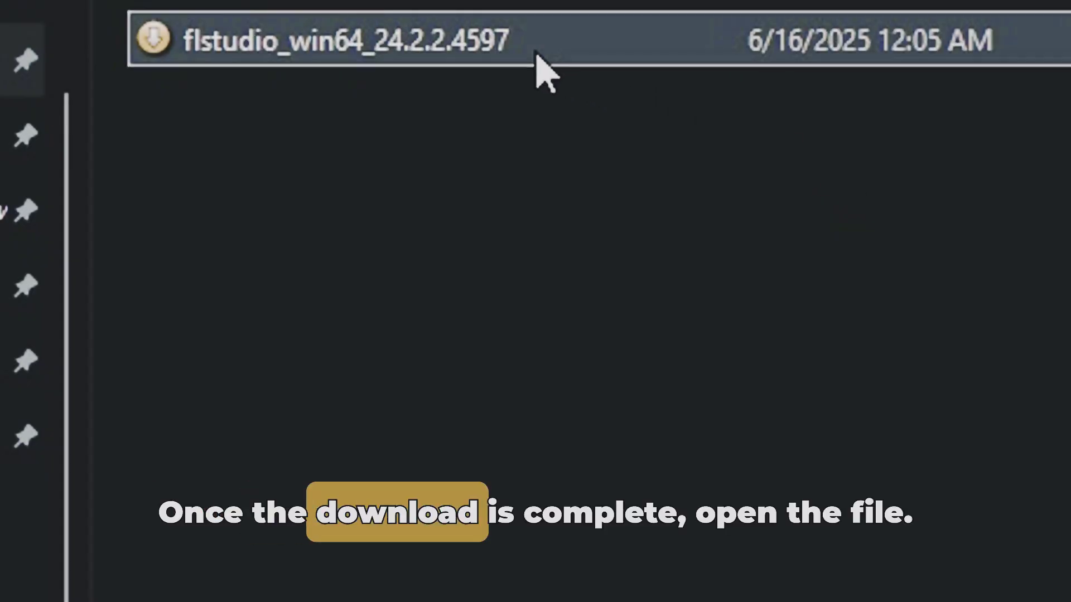
double_click(538, 56)
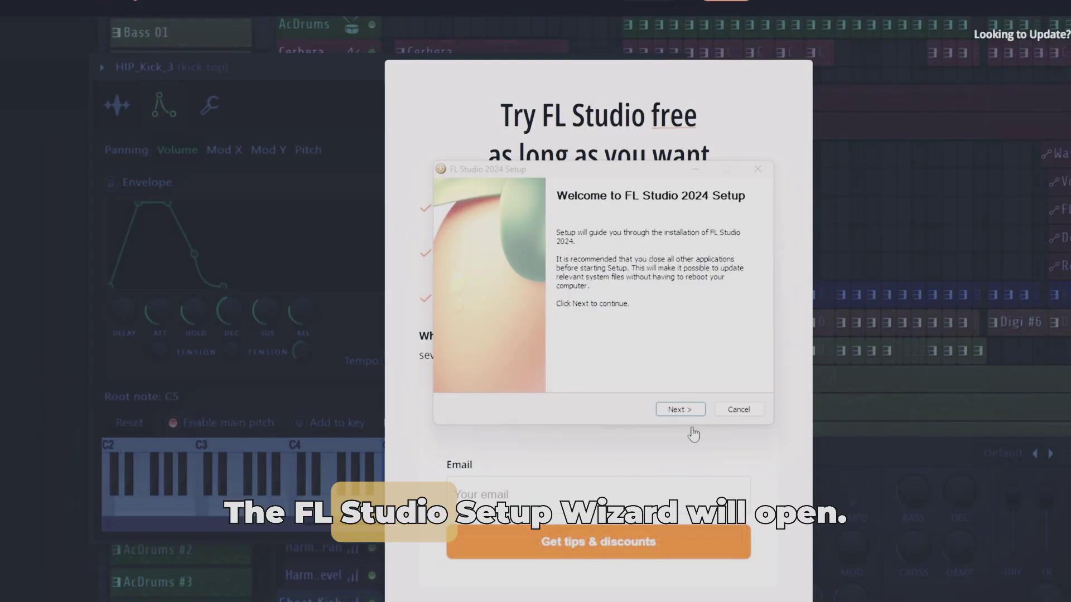
- Accept the license and install FL Studio 2024 for all users with default components, then launch it
left_click(678, 411)
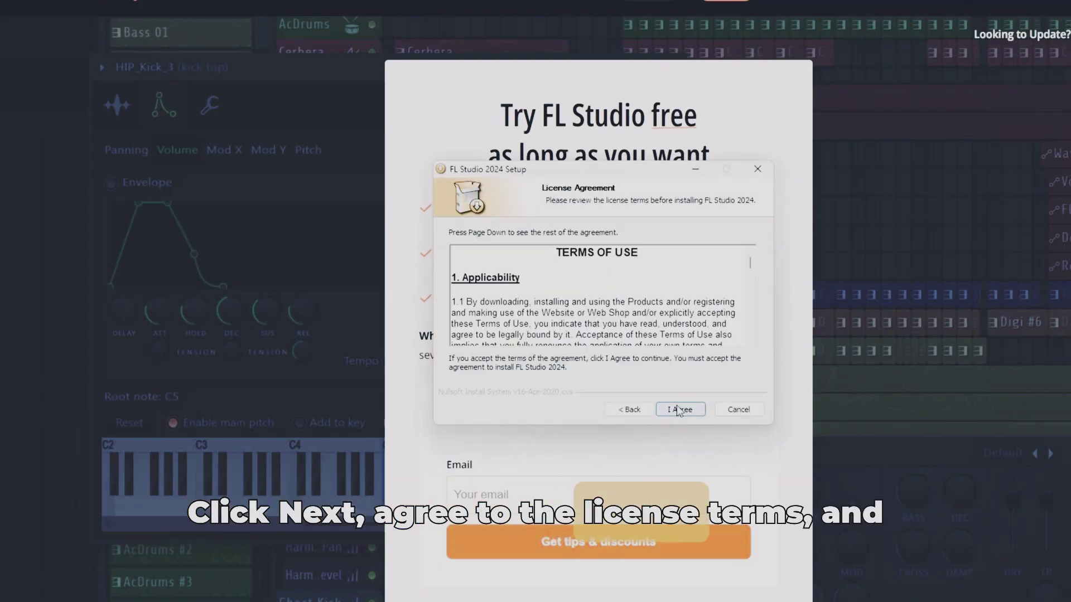
left_click(679, 411)
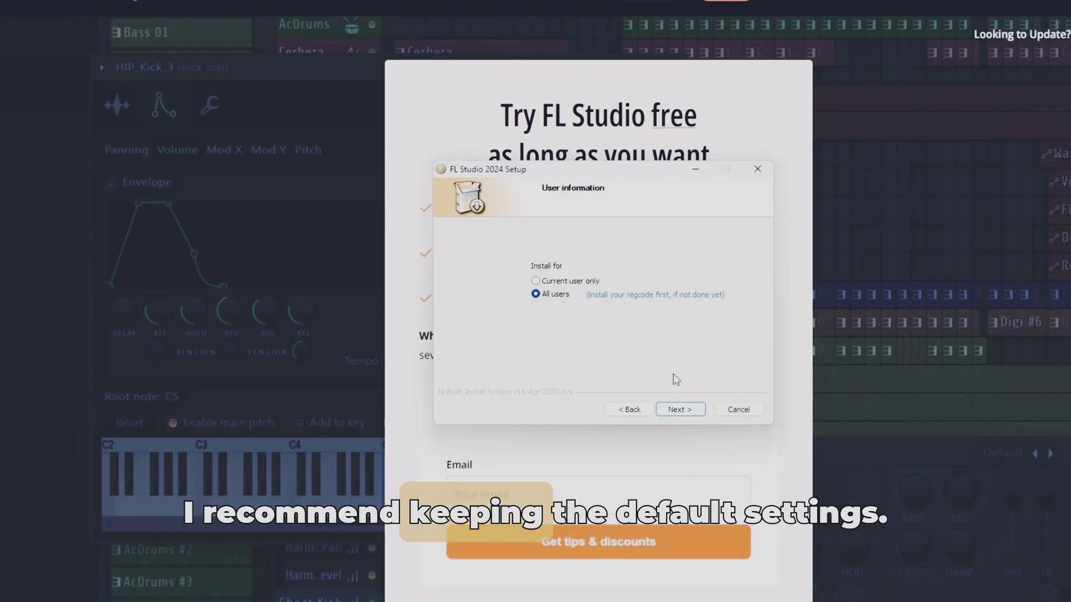
left_click(685, 409)
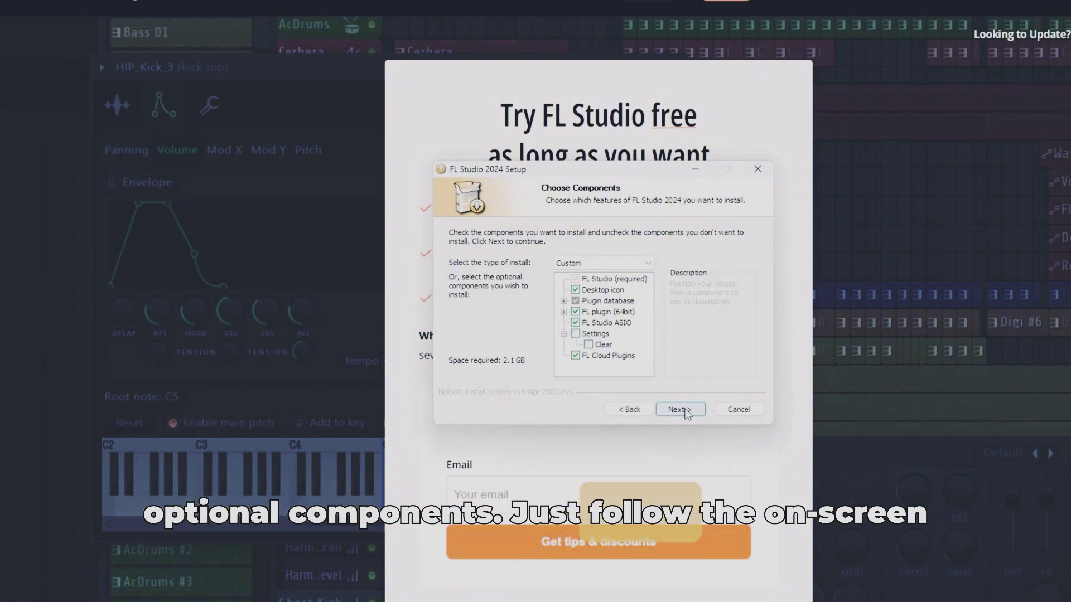
left_click(683, 409)
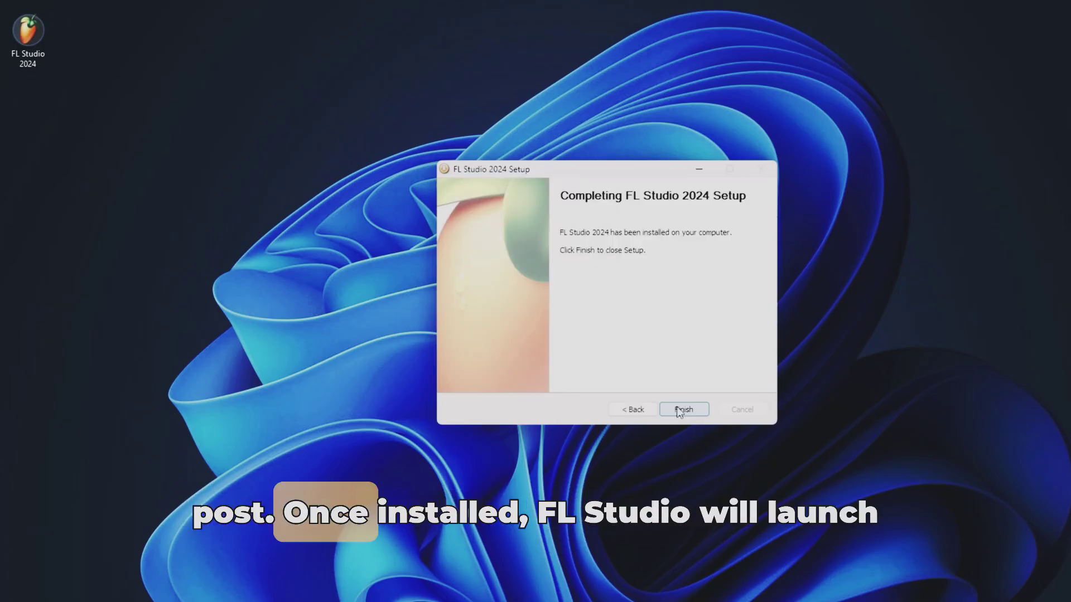
left_click(681, 409)
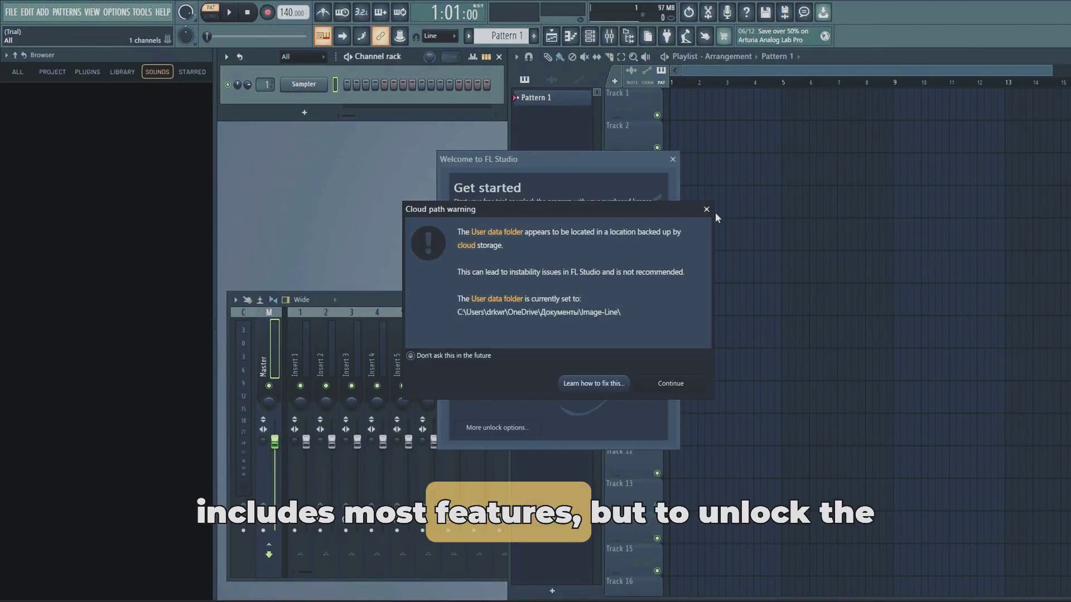
- Dismiss the cloud path warning, start the free trial and close the Welcome dialog
left_click(707, 210)
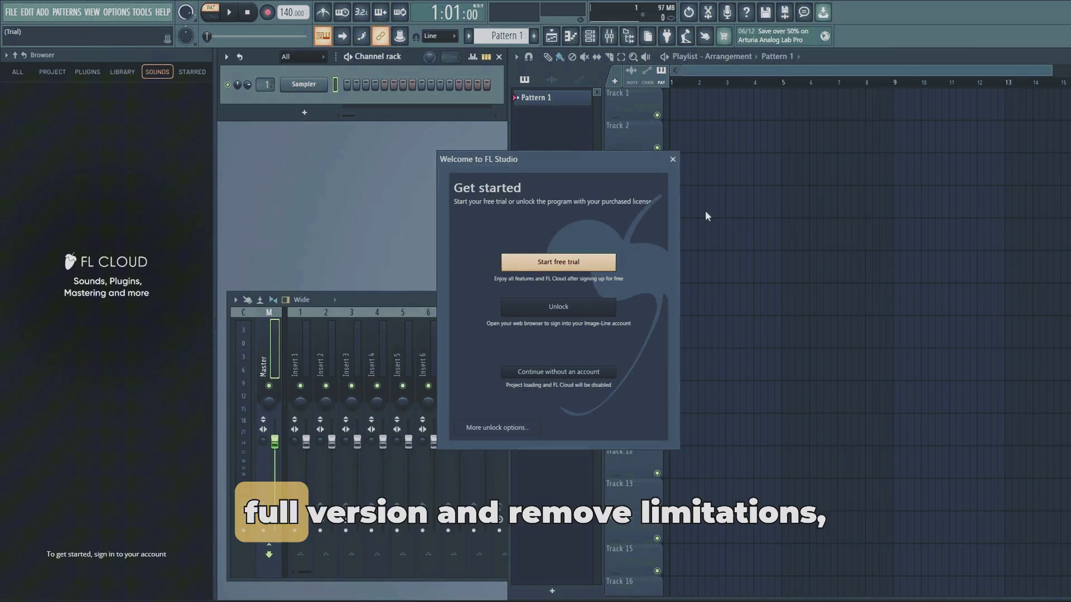
left_click(590, 262)
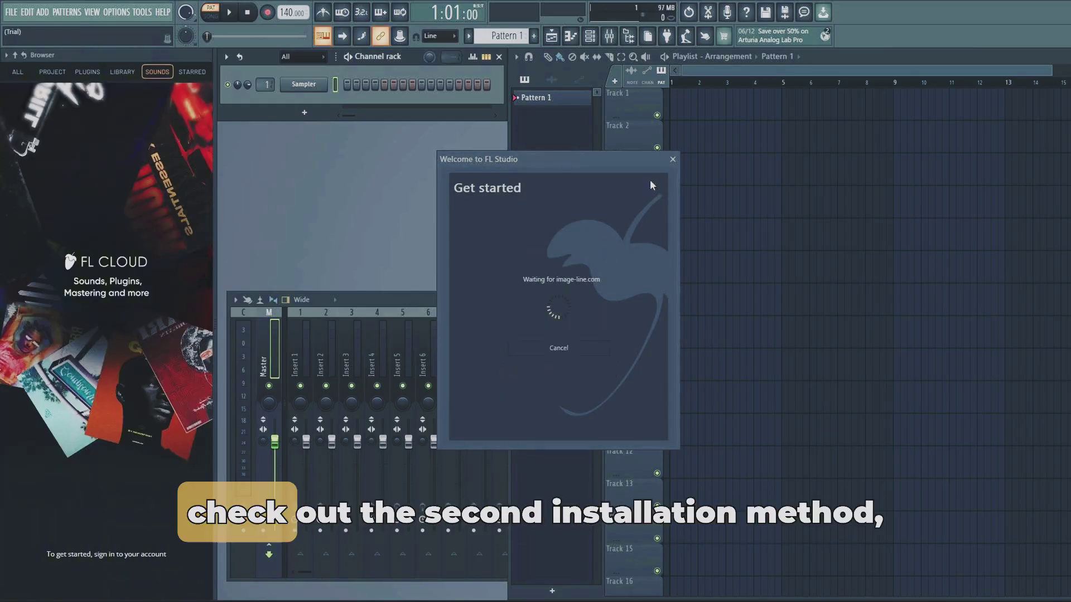
left_click(673, 160)
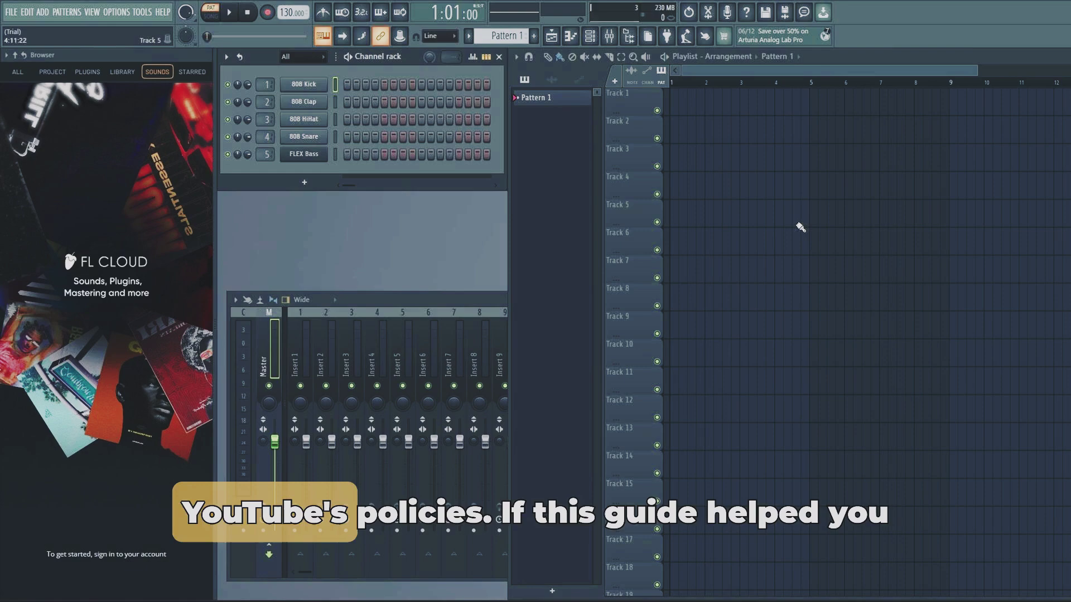
- Paint Pattern 1 clips onto playlist Tracks 3, 4, 6 and 8
left_click(706, 171)
left_click(746, 199)
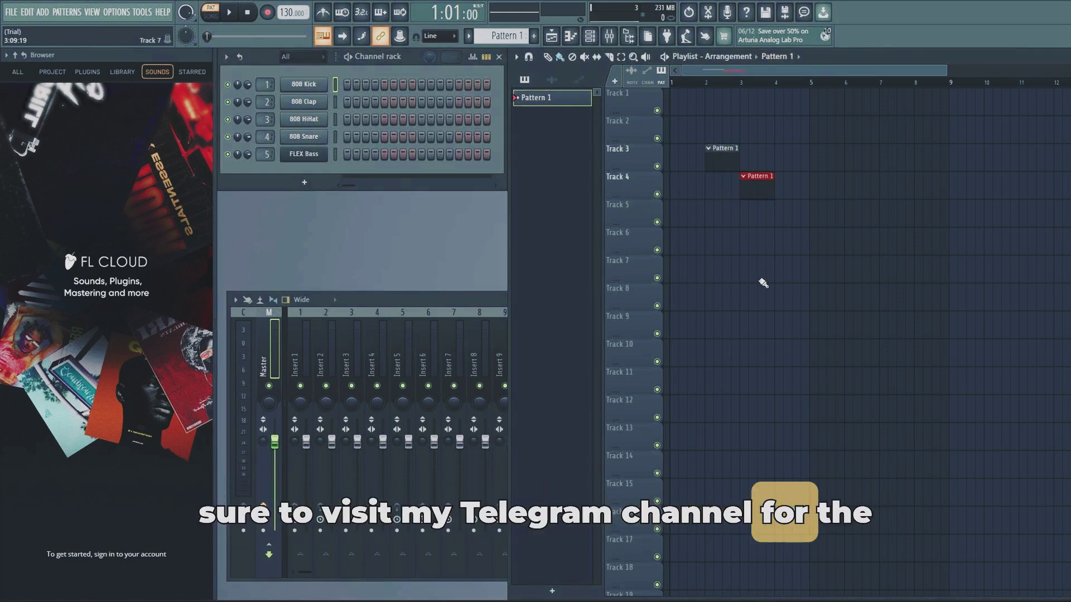
left_click(780, 251)
left_click(864, 308)
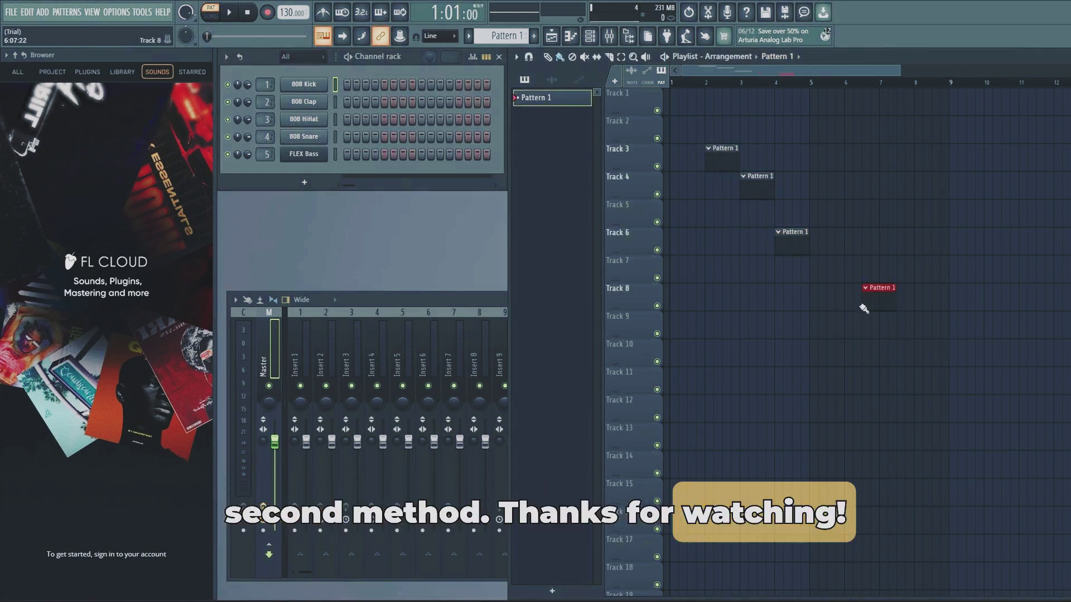